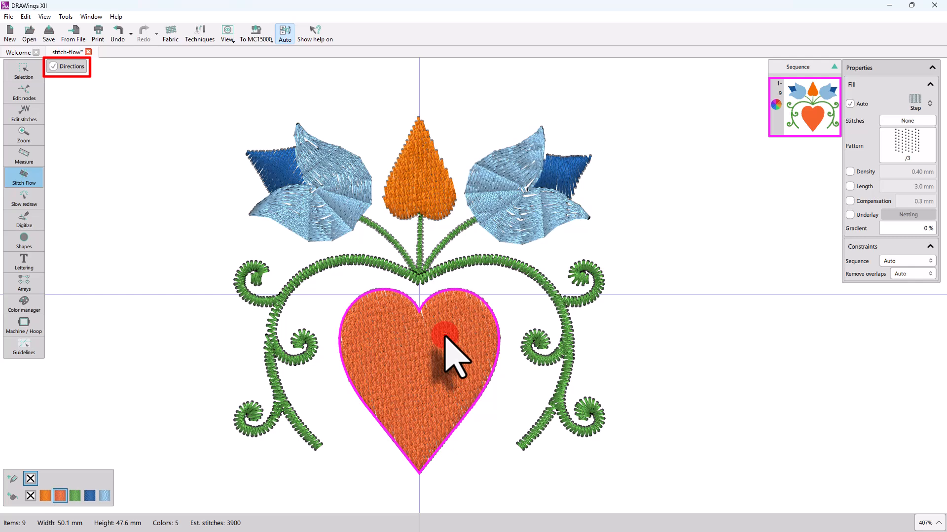
pyautogui.click(273, 172)
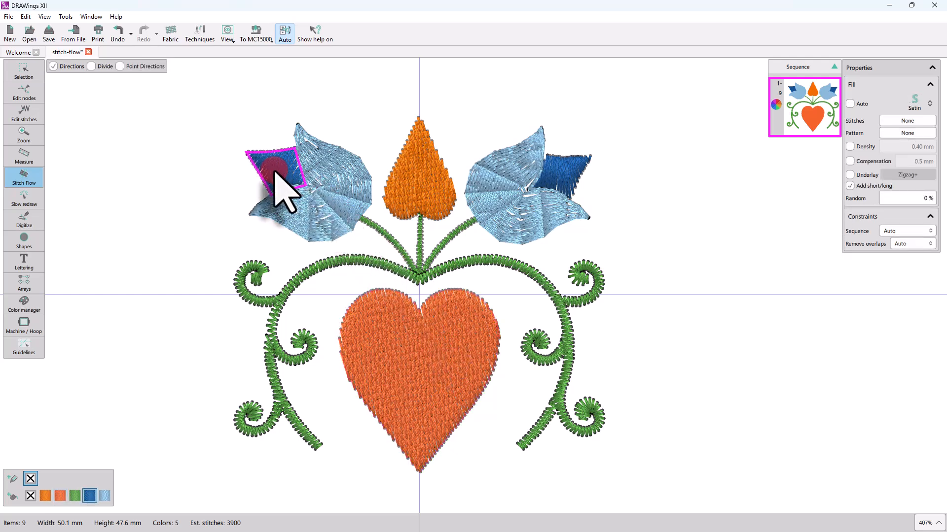
pyautogui.click(335, 204)
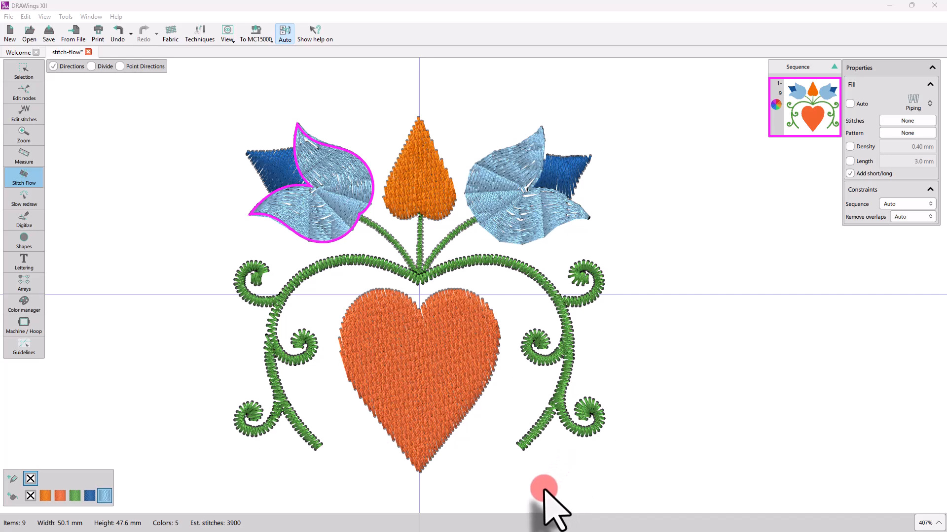
pyautogui.click(429, 354)
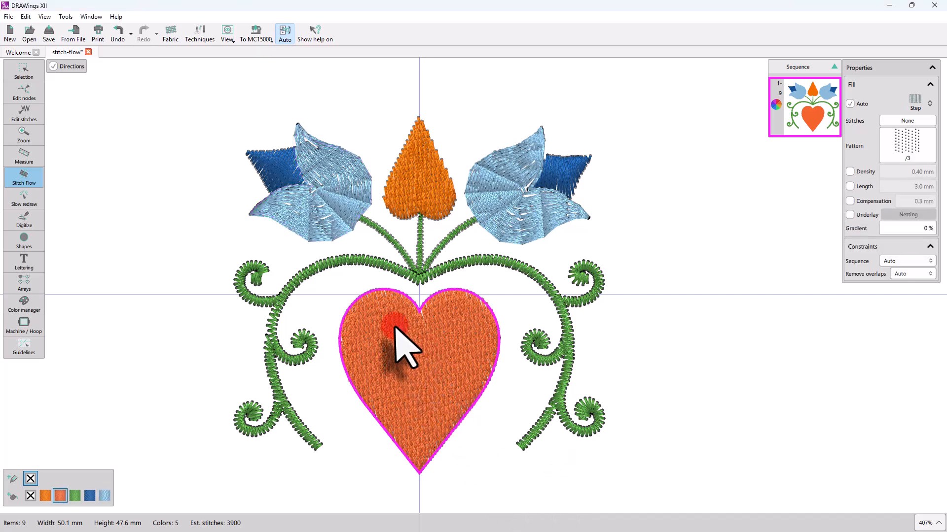
# Draw and adjust a tilted stitch direction line across the heart, lowering the estimate to 800 stitches.
pyautogui.scroll(4, 396, 328)
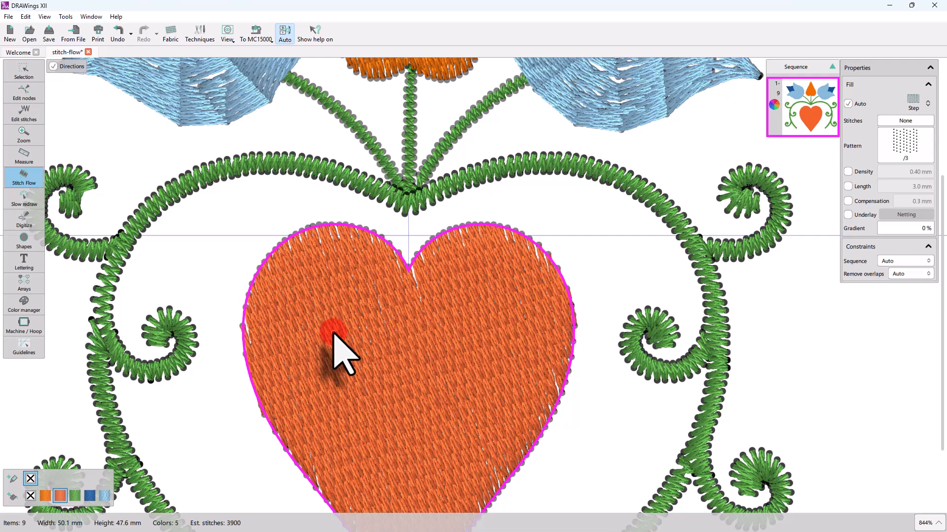
pyautogui.moveTo(334, 333); pyautogui.dragTo(450, 332)
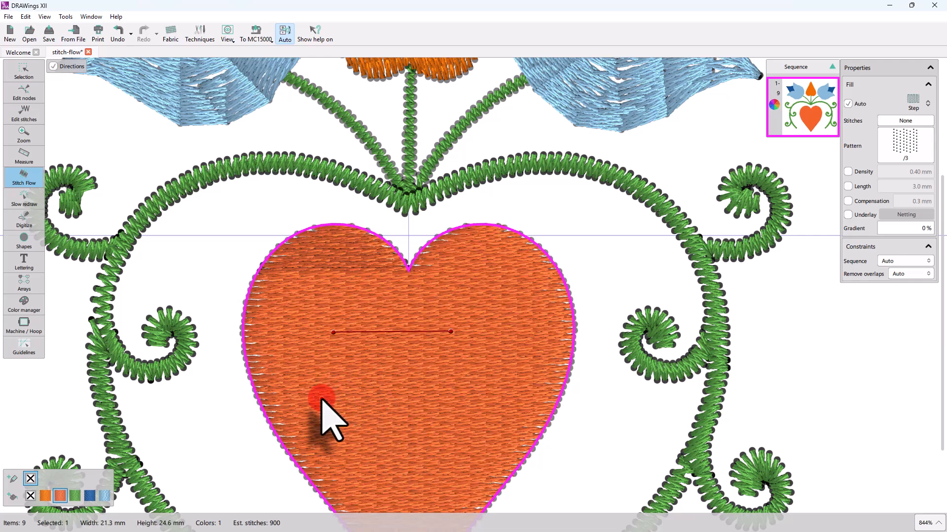
pyautogui.moveTo(393, 403); pyautogui.dragTo(344, 321)
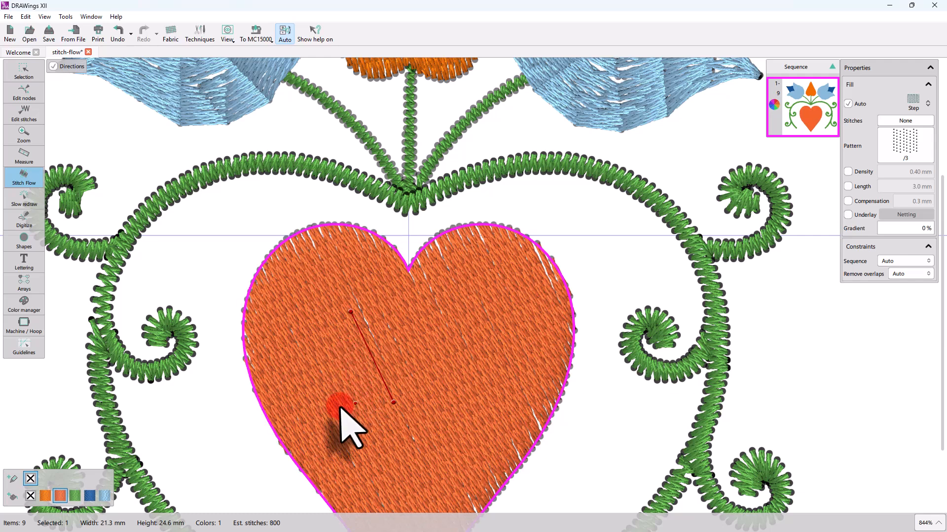
pyautogui.moveTo(340, 406); pyautogui.dragTo(478, 333)
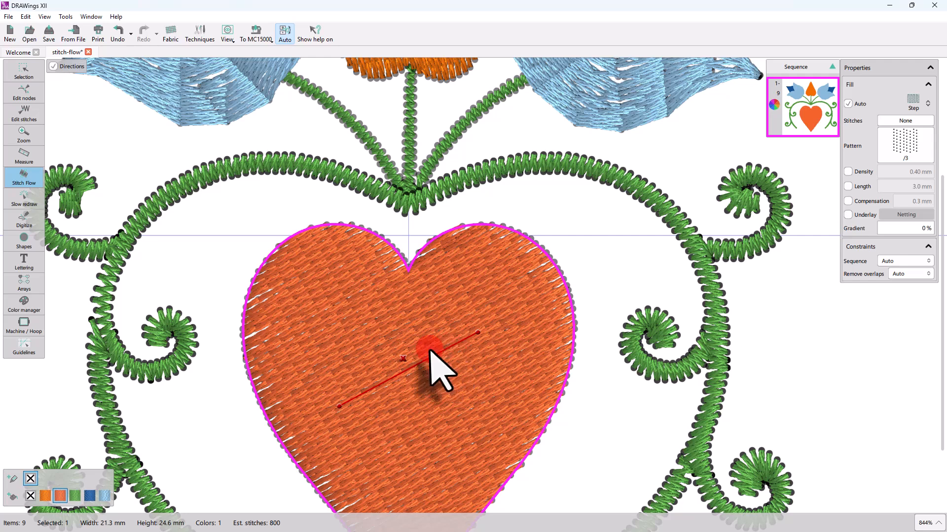
pyautogui.moveTo(339, 336); pyautogui.dragTo(458, 340)
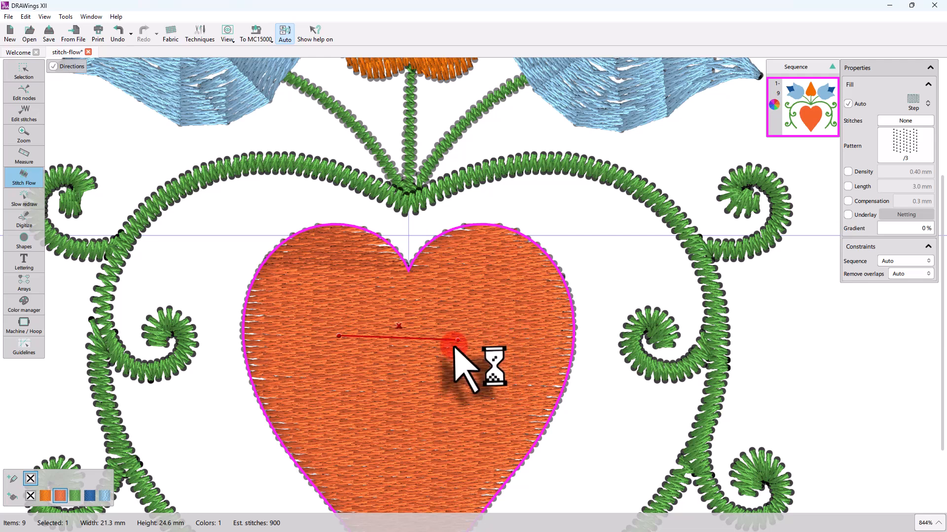
pyautogui.moveTo(458, 340); pyautogui.dragTo(513, 355)
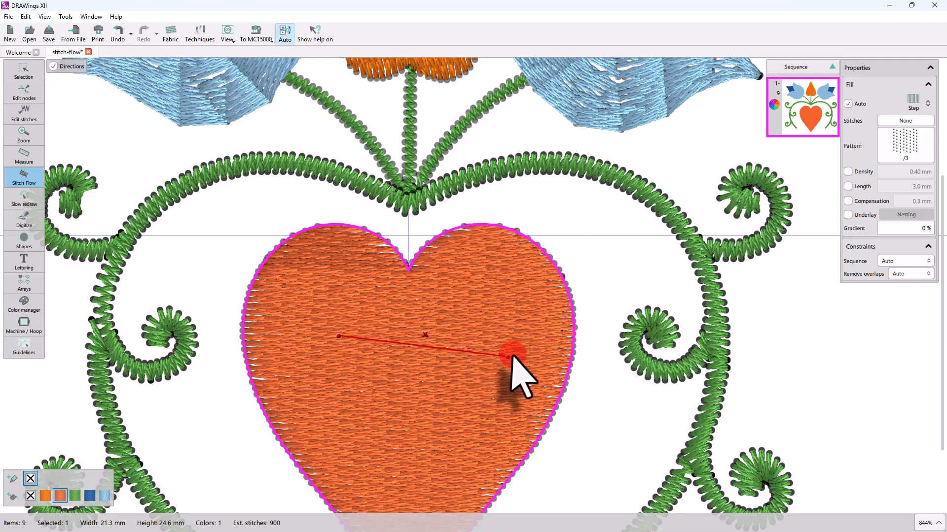
pyautogui.moveTo(336, 362); pyautogui.dragTo(345, 402)
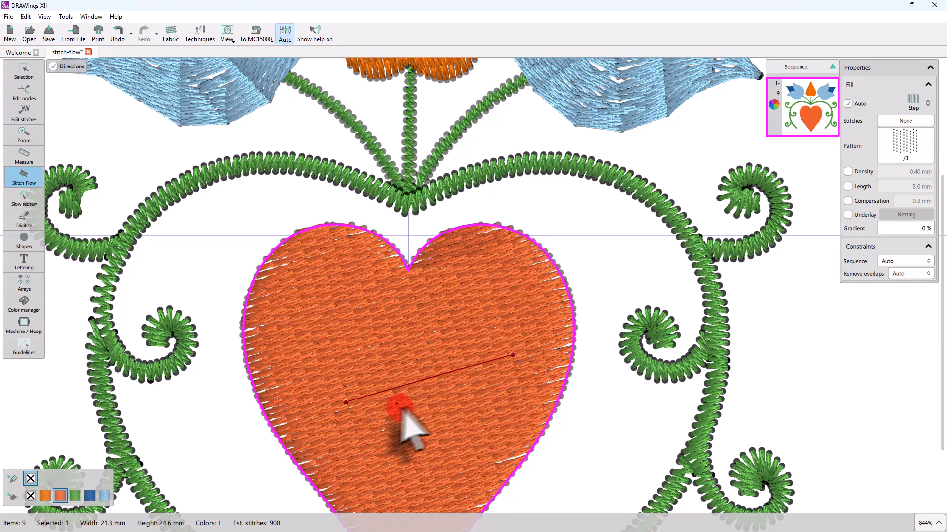
pyautogui.click(422, 380)
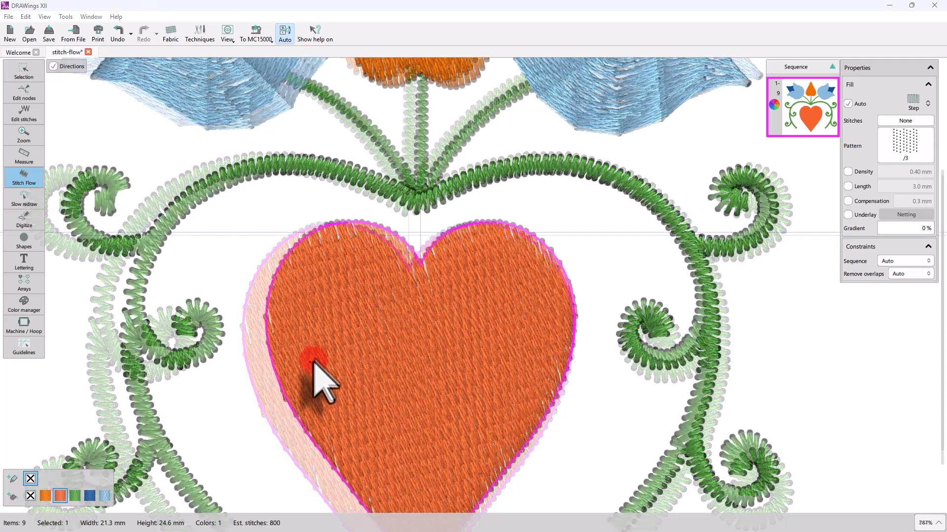
pyautogui.scroll(3, 316, 379)
pyautogui.scroll(1, 315, 363)
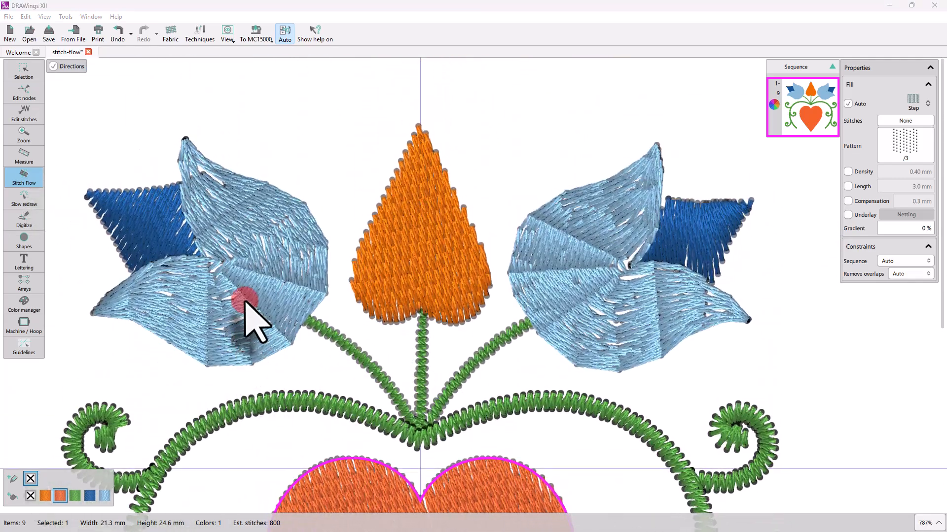
# Select the left tulip's light-blue petal and switch Stitch Flow to Divide mode.
pyautogui.click(238, 276)
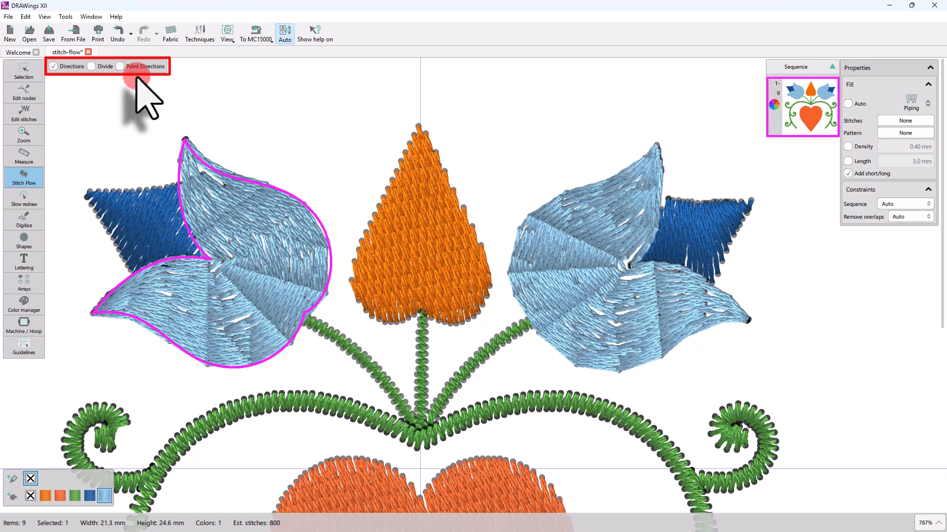
pyautogui.click(91, 67)
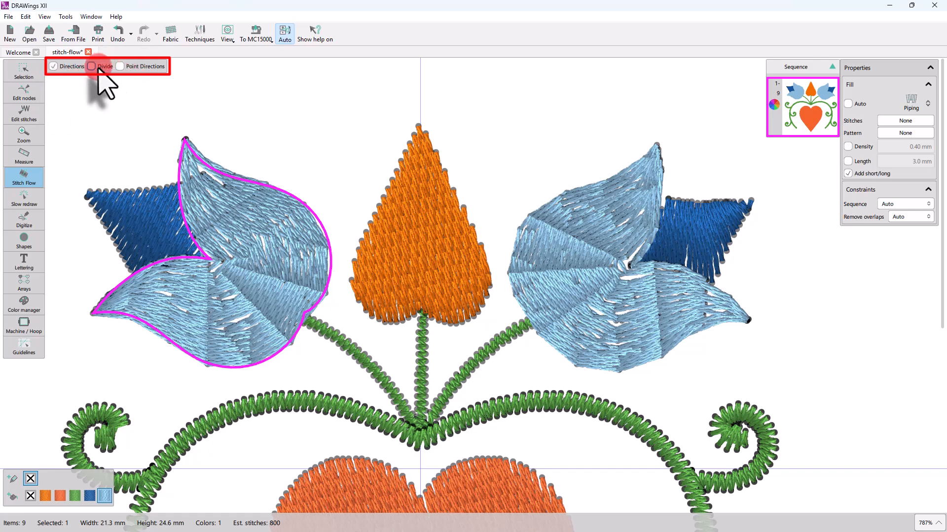
pyautogui.click(140, 67)
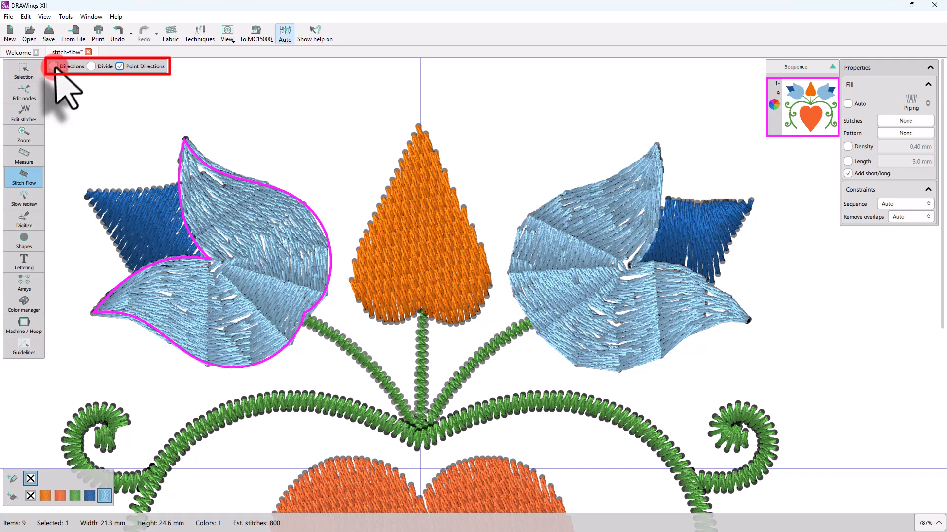
pyautogui.click(92, 66)
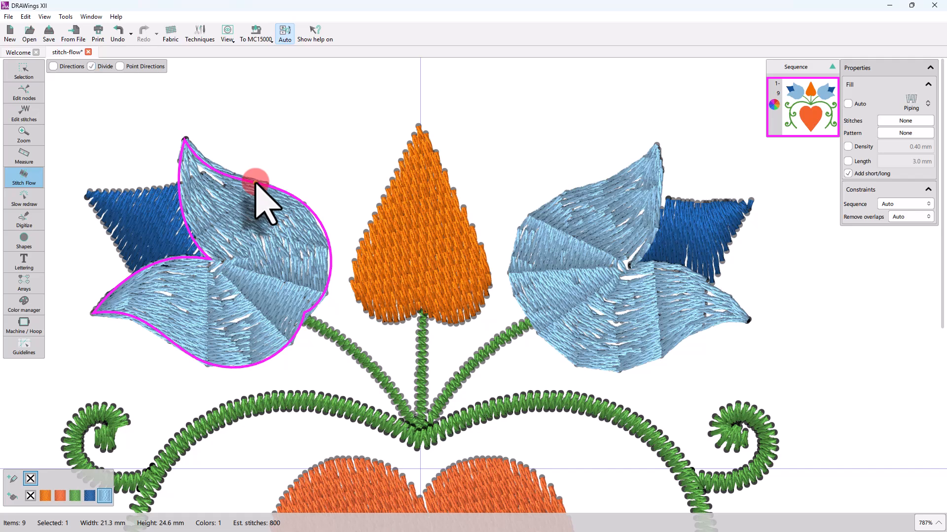
# Keep one divide line from the petal's inner notch to its right edge, deleting the extras.
pyautogui.moveTo(255, 183); pyautogui.dragTo(222, 251)
pyautogui.click(228, 215)
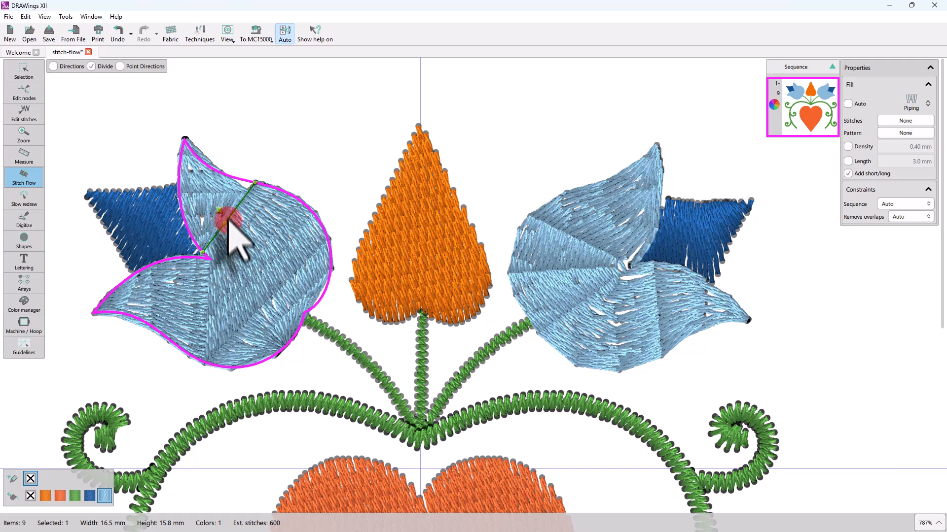
pyautogui.press('Delete')
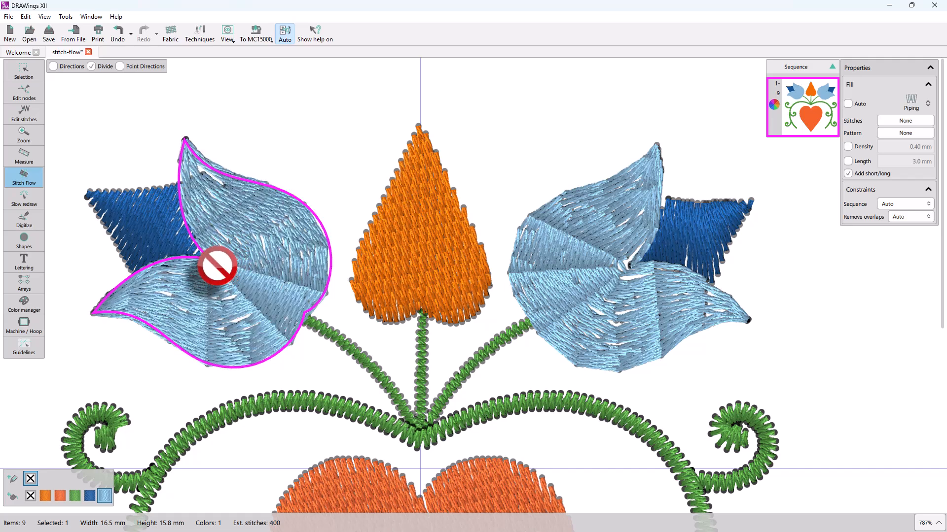
pyautogui.moveTo(211, 259); pyautogui.dragTo(288, 308)
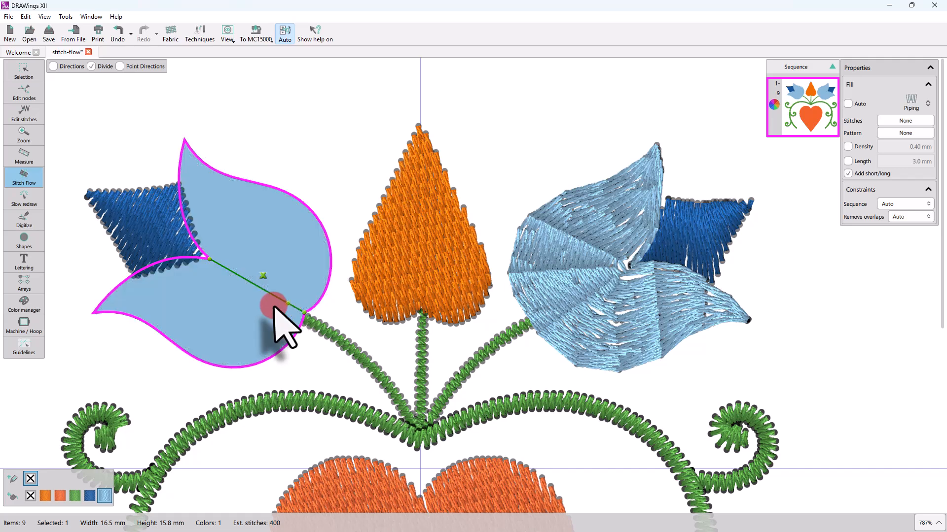
pyautogui.click(229, 278)
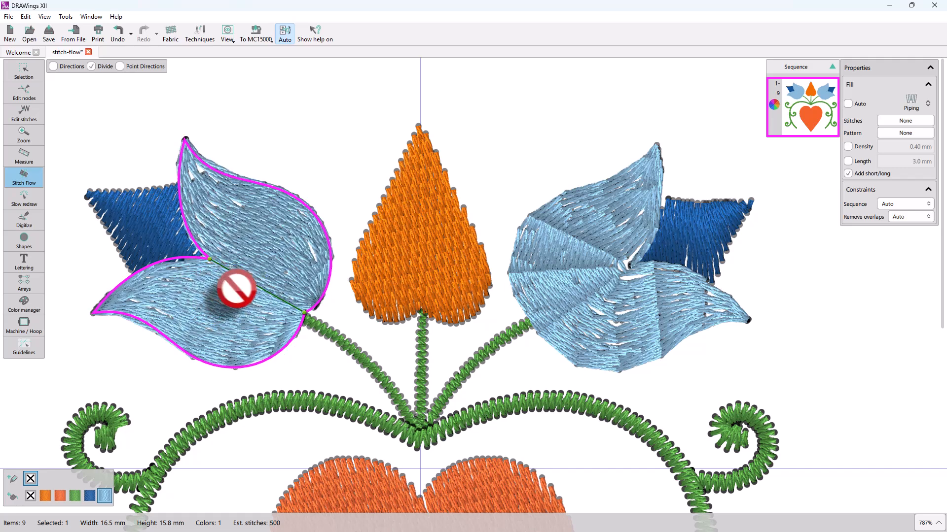
pyautogui.moveTo(176, 258); pyautogui.dragTo(211, 363)
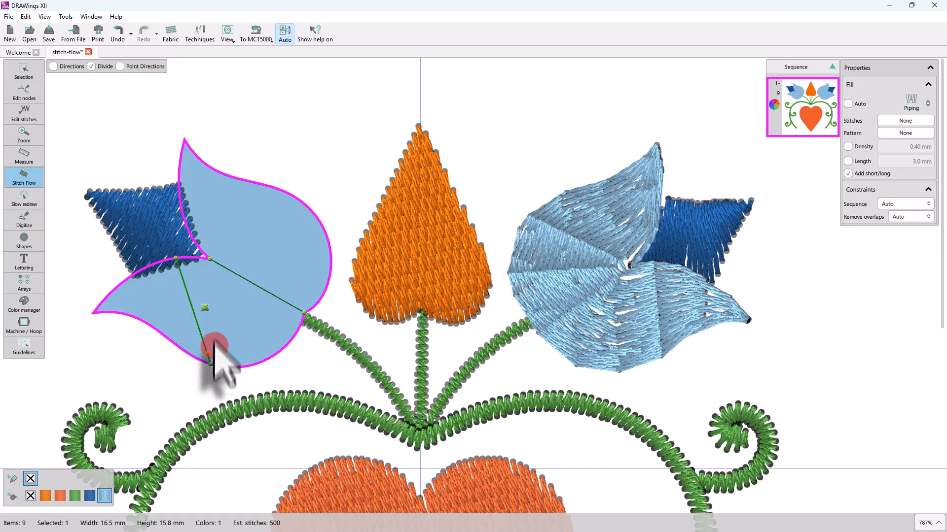
pyautogui.moveTo(193, 242); pyautogui.dragTo(292, 196)
pyautogui.click(239, 208)
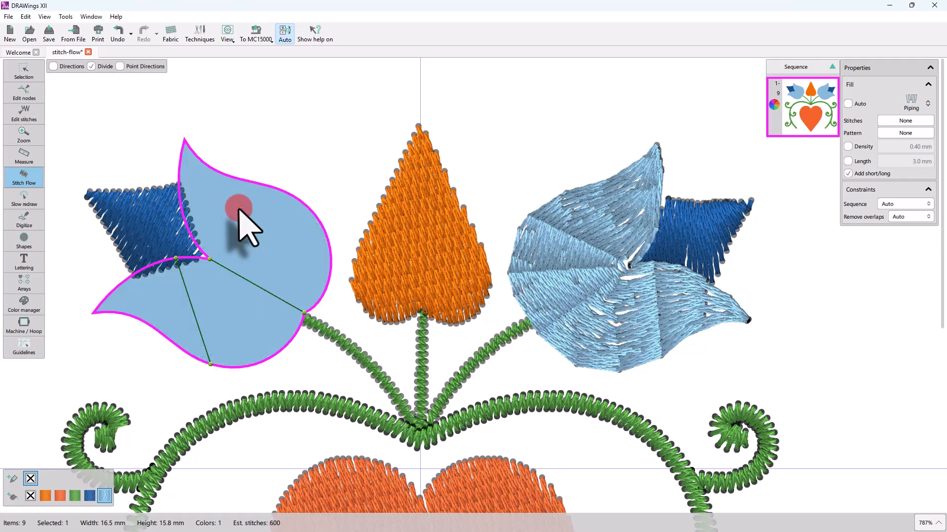
pyautogui.click(205, 308)
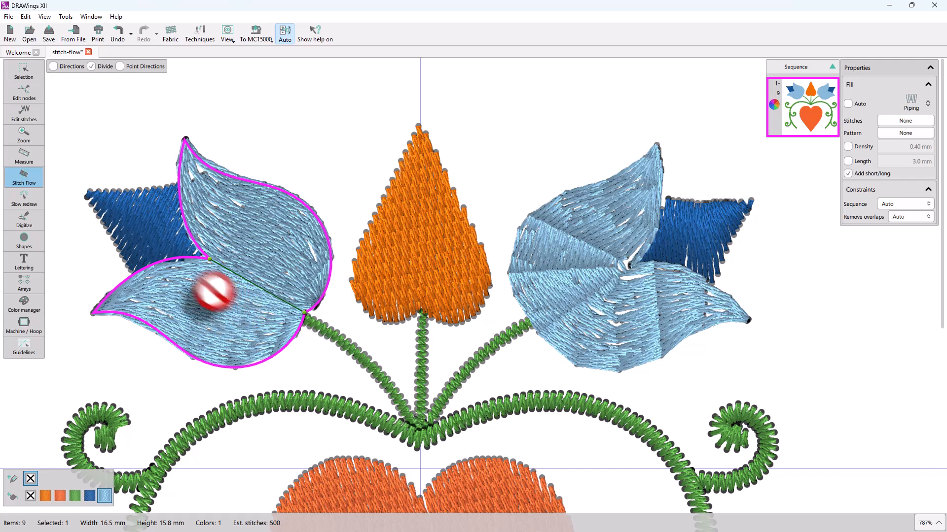
# In Directions mode, draw and reshape direction lines in the petal's upper and lower sections.
pyautogui.click(58, 68)
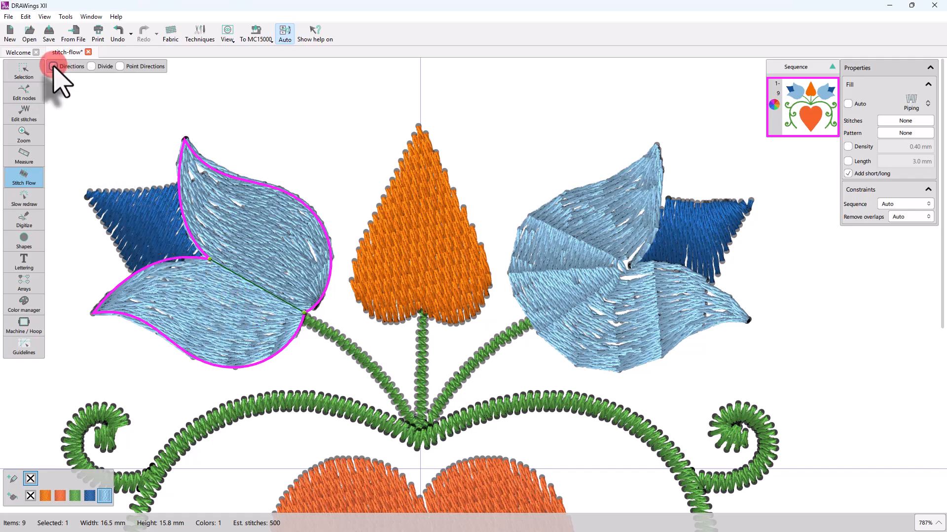
pyautogui.click(274, 302)
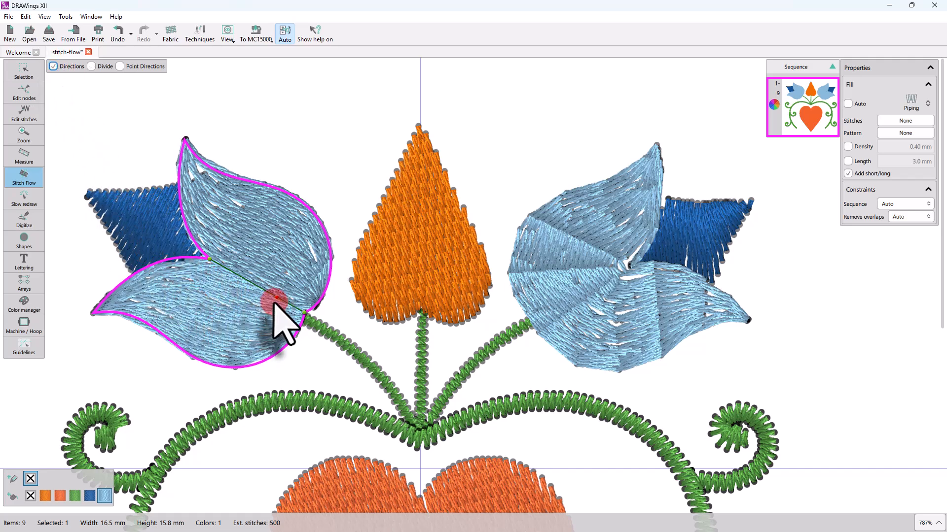
pyautogui.moveTo(265, 301); pyautogui.dragTo(229, 368)
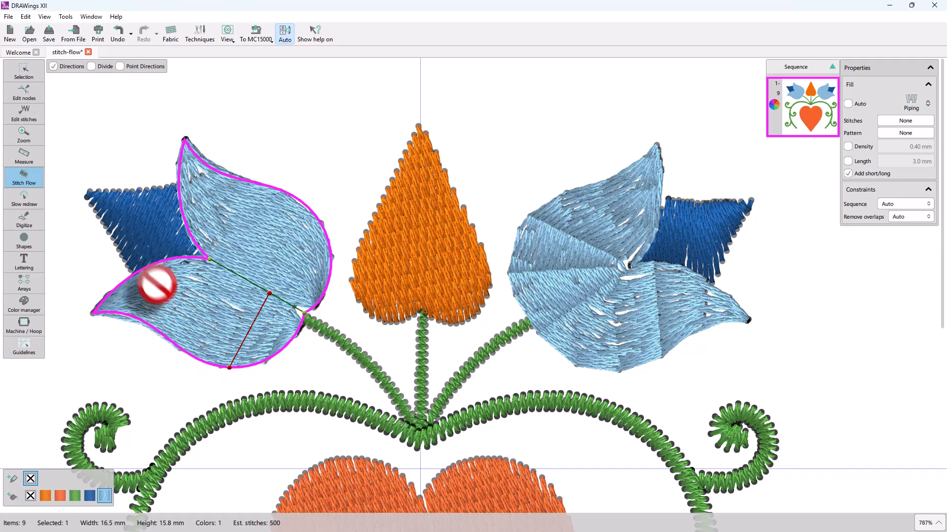
pyautogui.moveTo(163, 261); pyautogui.dragTo(144, 323)
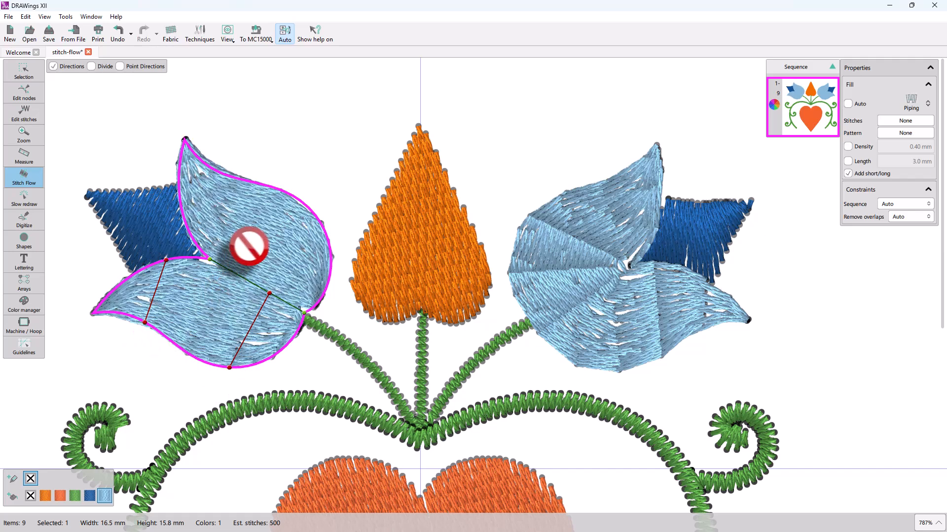
pyautogui.moveTo(241, 277); pyautogui.dragTo(284, 191)
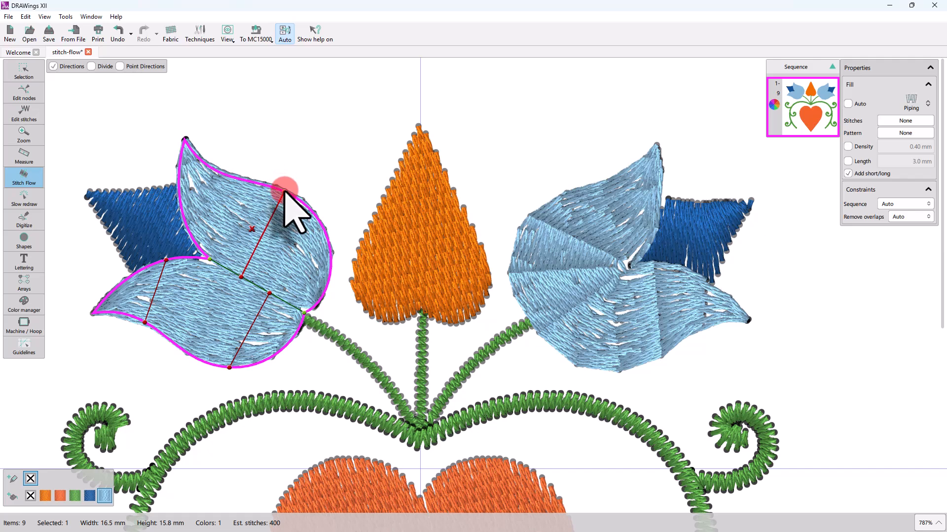
pyautogui.moveTo(285, 191); pyautogui.dragTo(330, 253)
pyautogui.moveTo(186, 222); pyautogui.dragTo(258, 263)
# Delete both direction lines from the lower petal section.
pyautogui.moveTo(143, 323); pyautogui.dragTo(144, 288)
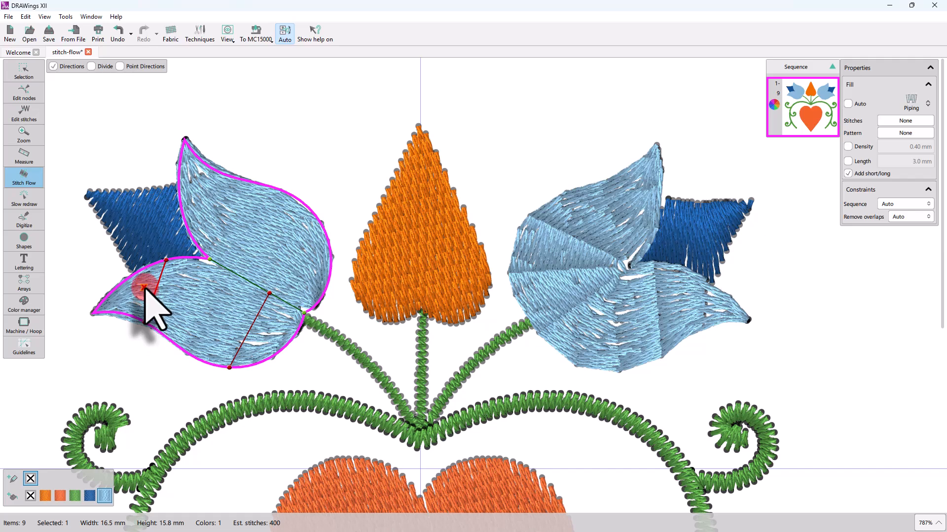
pyautogui.click(144, 287)
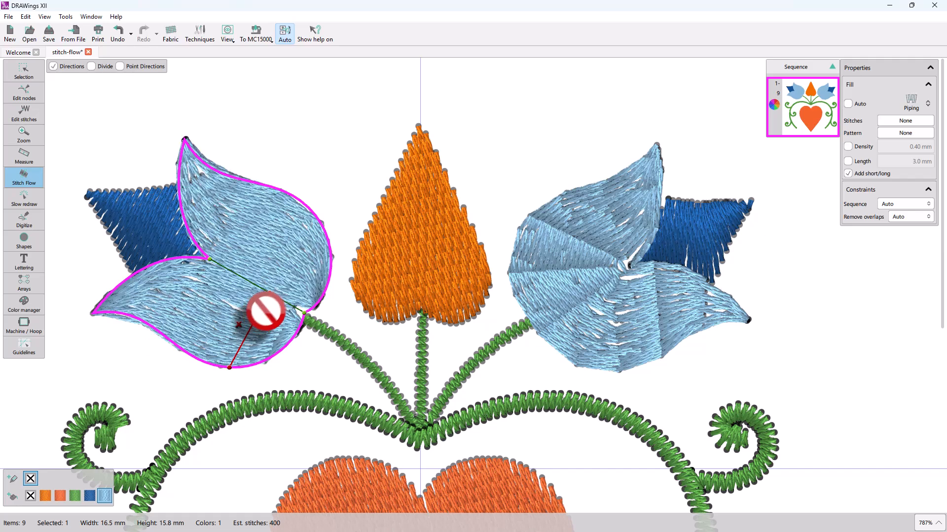
pyautogui.moveTo(269, 294); pyautogui.dragTo(282, 300)
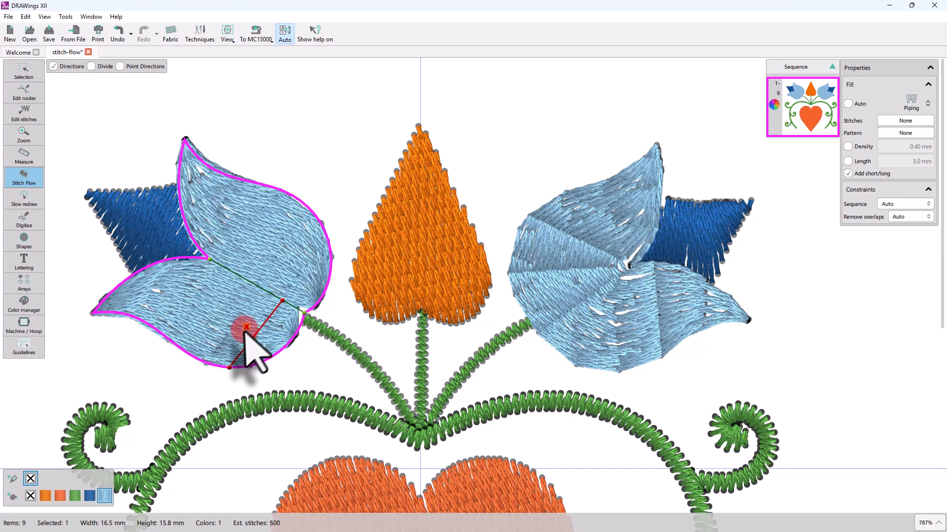
pyautogui.click(245, 327)
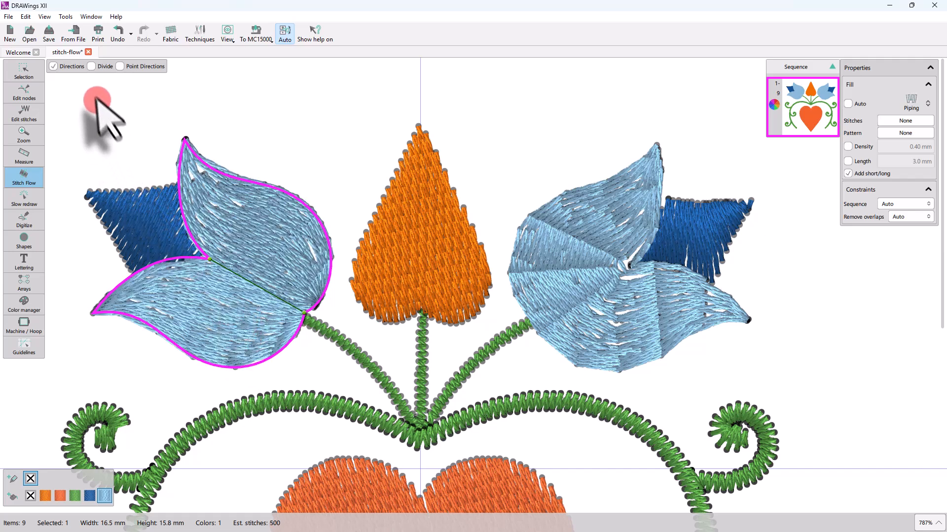
# Replace the old divide line with a new one across the tulip petals, then recheck Directions.
pyautogui.click(91, 66)
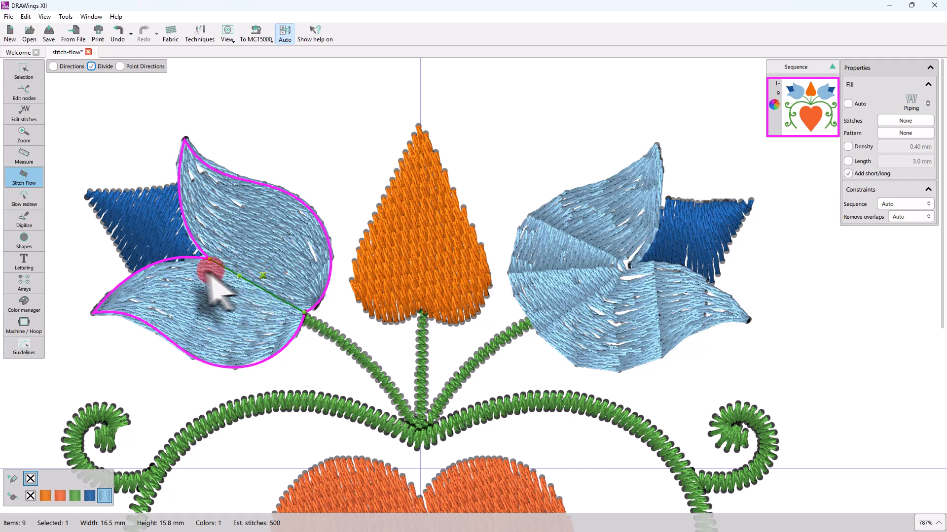
pyautogui.click(262, 271)
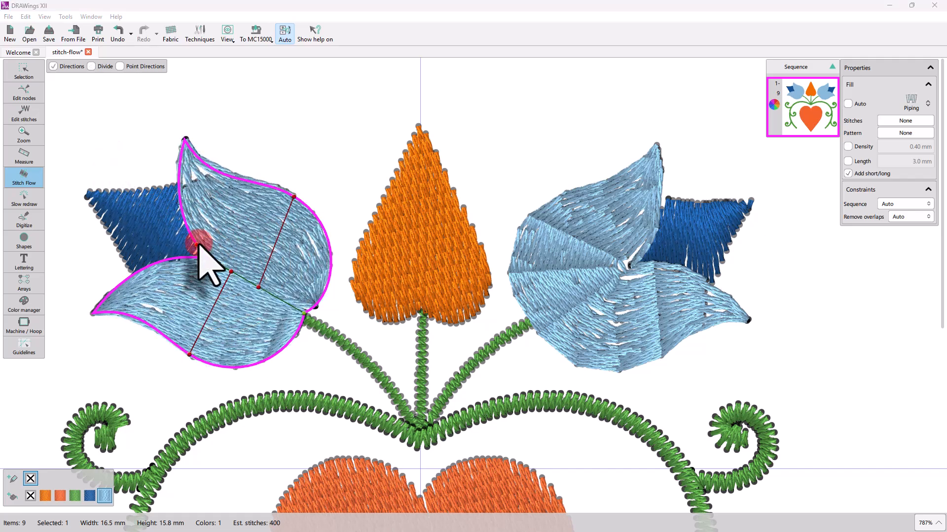
pyautogui.moveTo(197, 244); pyautogui.dragTo(269, 296)
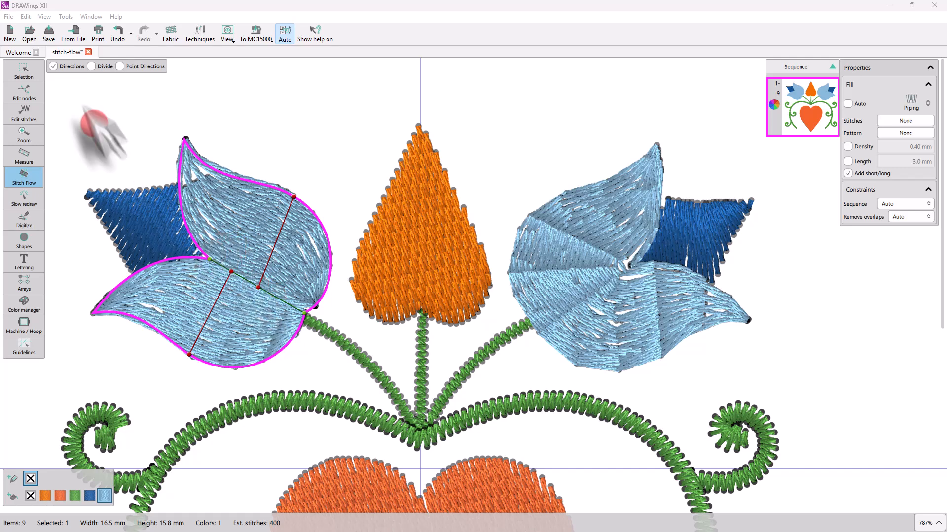
pyautogui.click(54, 66)
pyautogui.click(91, 66)
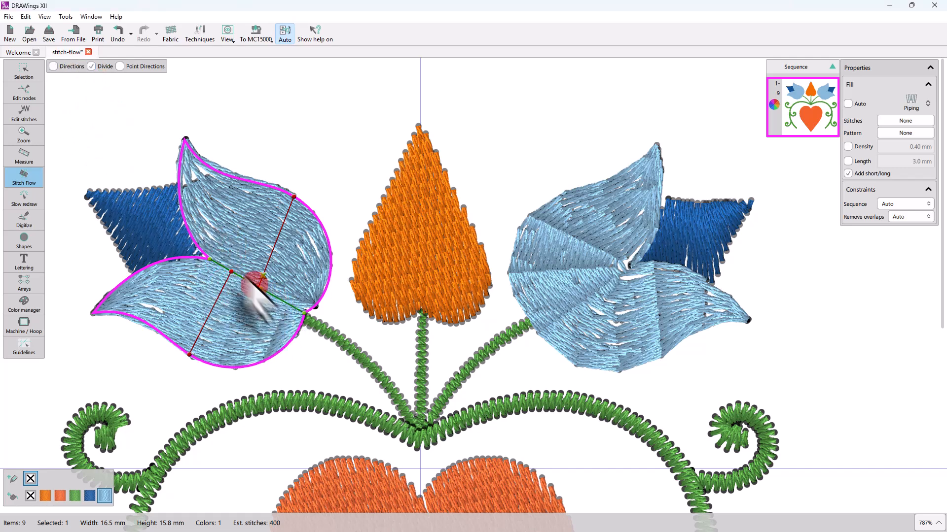
pyautogui.click(53, 66)
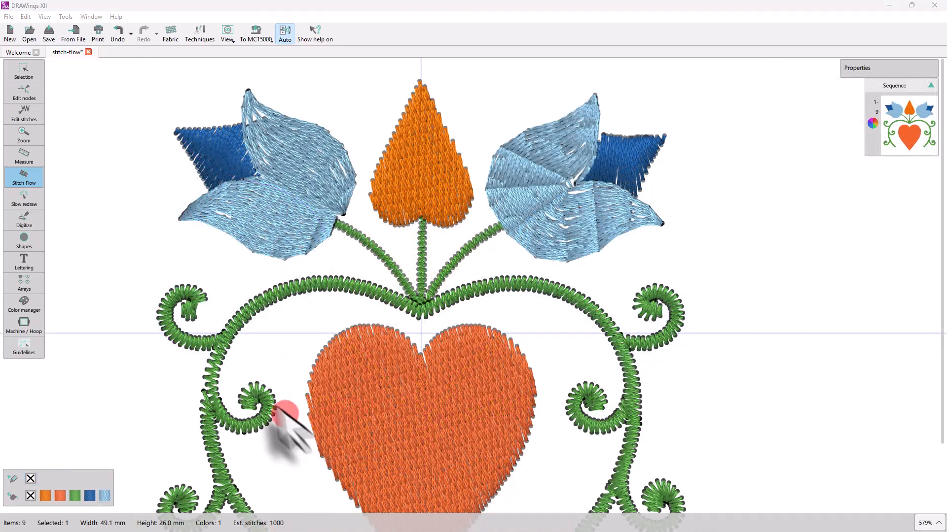
# Zoom in, select the green swirl stem in Directions mode, and draw a direction line at its junction.
pyautogui.scroll(3, 218, 393)
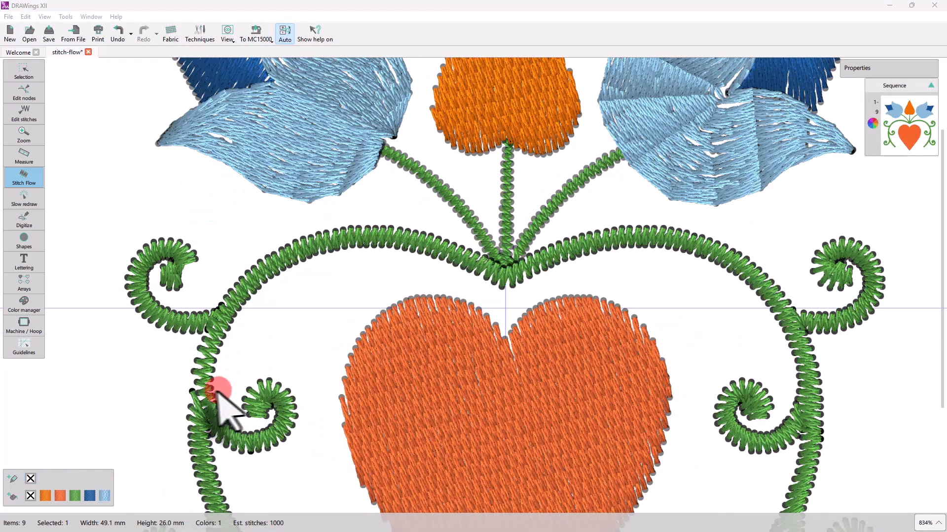
pyautogui.scroll(2, 218, 393)
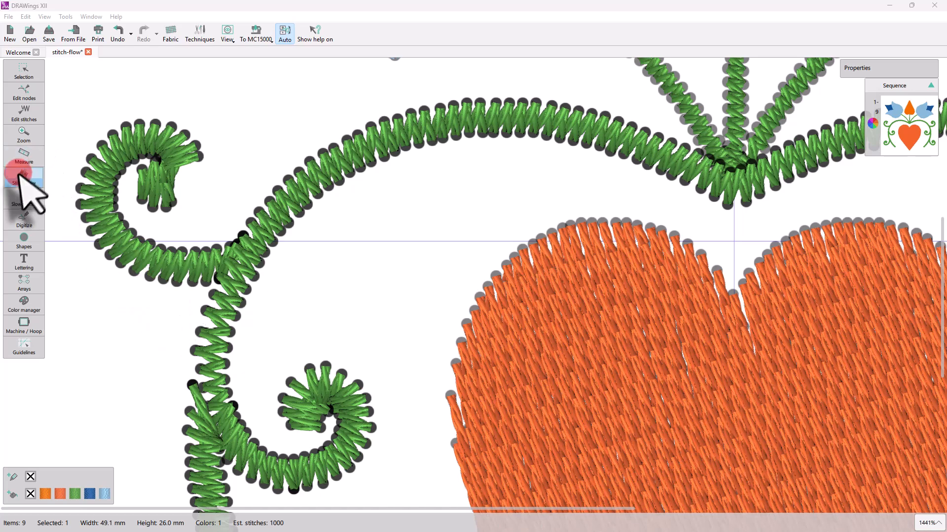
pyautogui.click(128, 250)
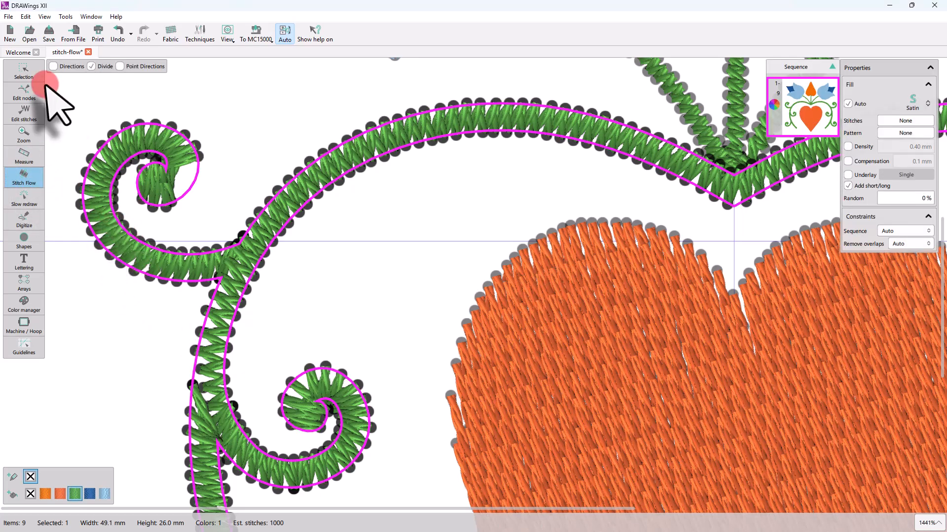
pyautogui.click(92, 66)
pyautogui.click(120, 66)
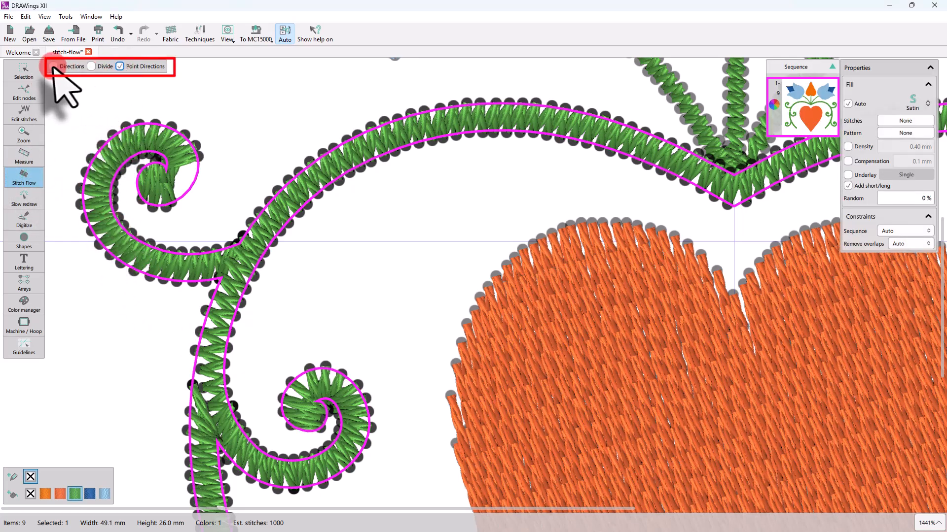
pyautogui.click(53, 67)
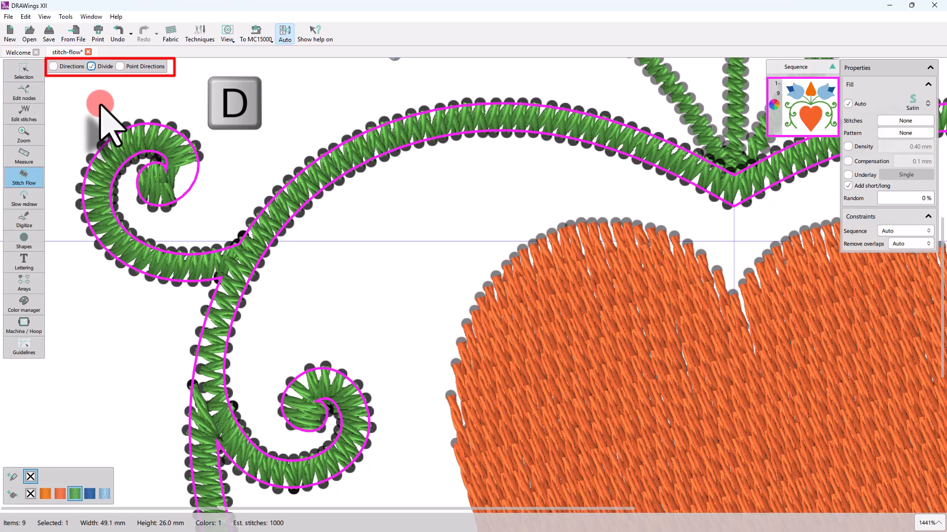
pyautogui.click(54, 67)
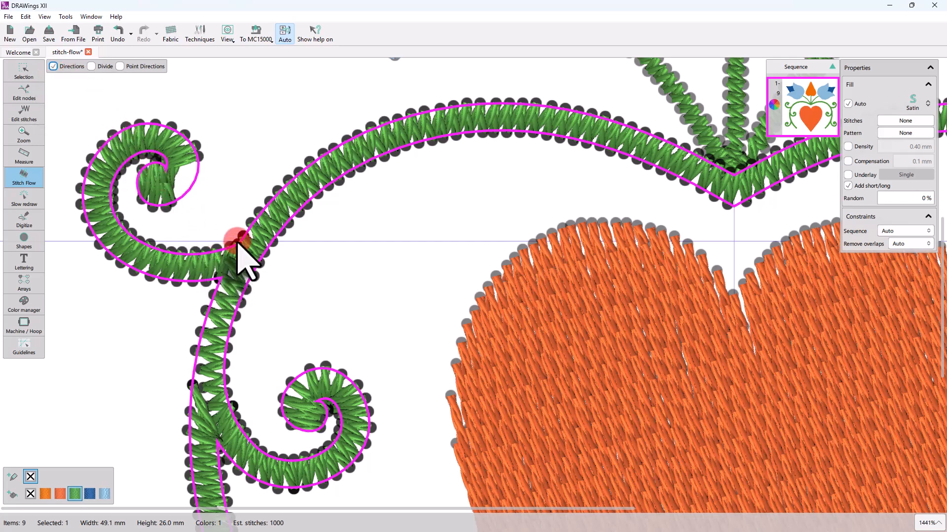
pyautogui.moveTo(239, 242); pyautogui.dragTo(216, 281)
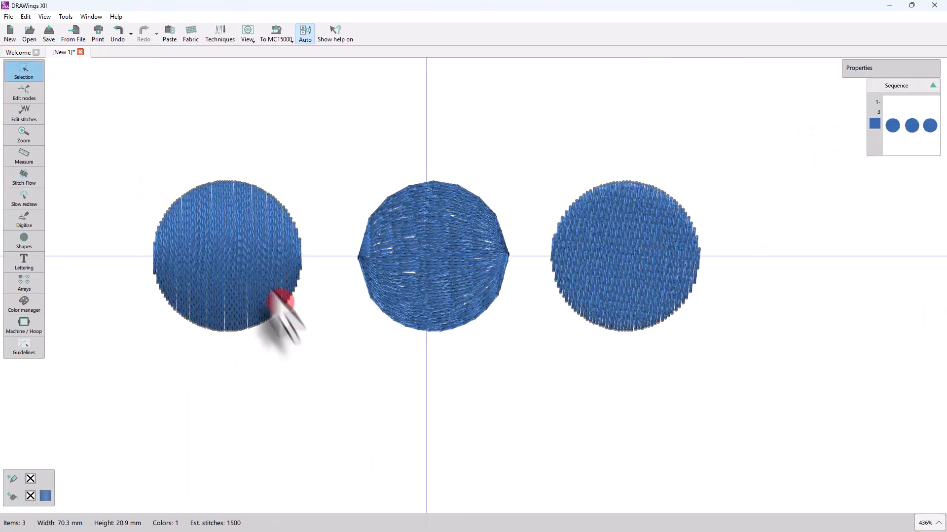
# Select the left circle and split it with a vertical divide line down the middle.
pyautogui.click(268, 301)
pyautogui.click(24, 177)
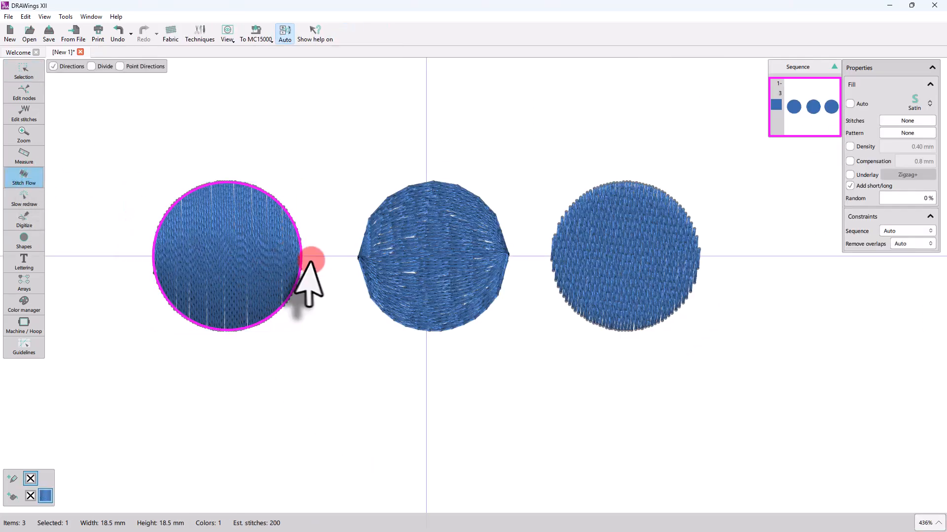
pyautogui.click(96, 66)
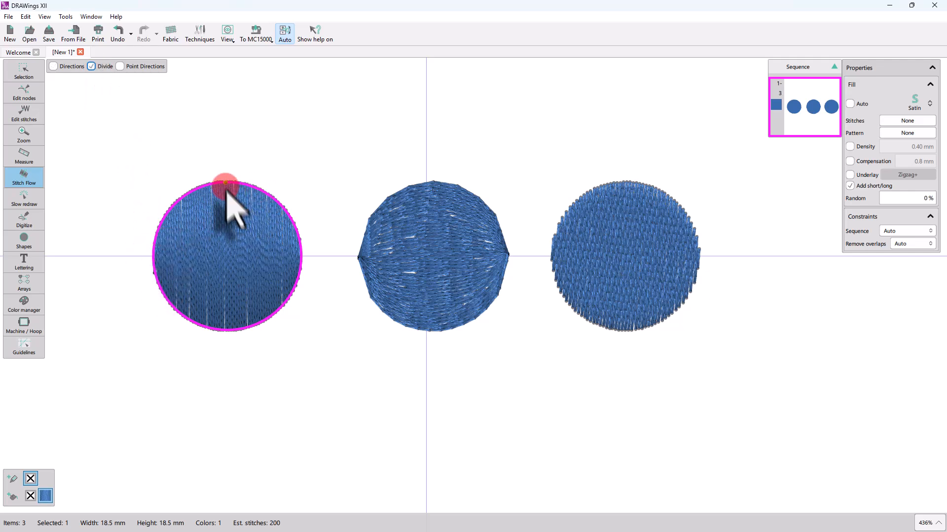
pyautogui.moveTo(225, 184); pyautogui.dragTo(226, 330)
# Add stitch direction lines to both halves of the left circle, angled toward the centre line.
pyautogui.click(53, 67)
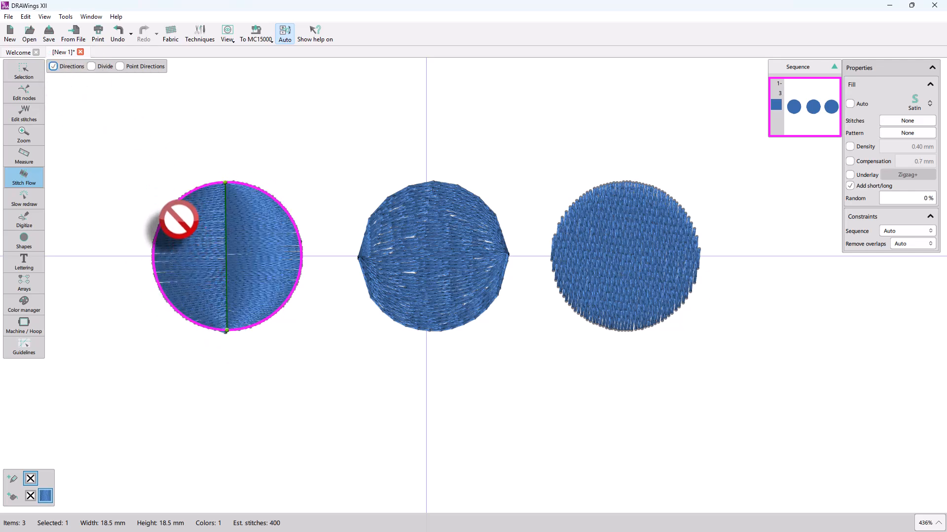
pyautogui.moveTo(170, 209); pyautogui.dragTo(226, 239)
pyautogui.click(165, 295)
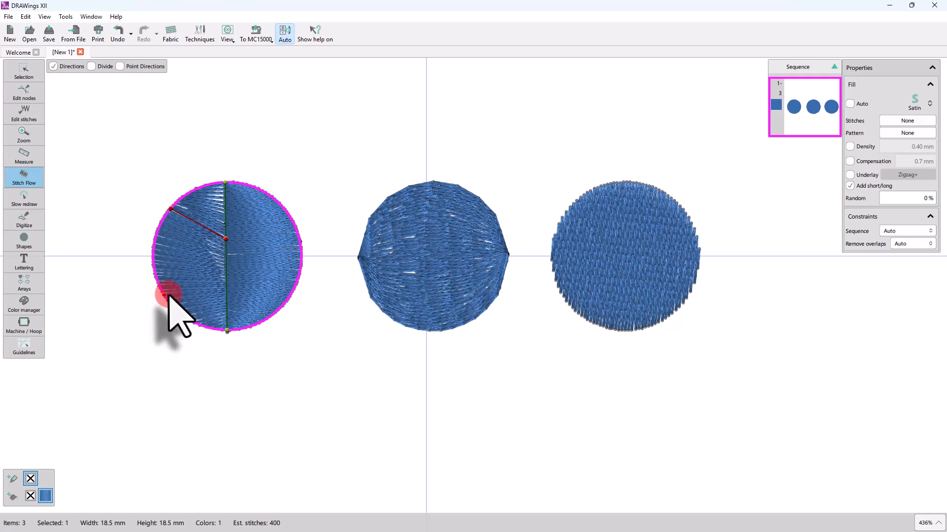
pyautogui.moveTo(165, 295); pyautogui.dragTo(226, 283)
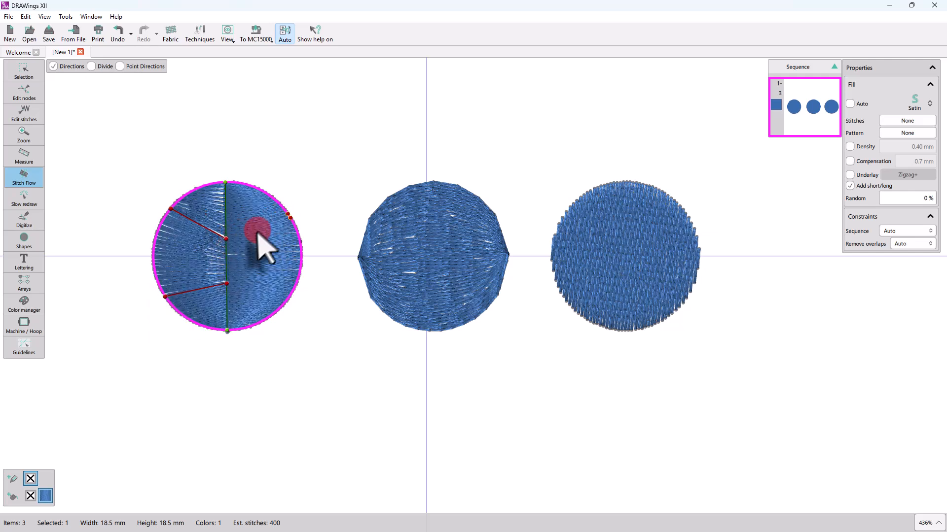
pyautogui.moveTo(257, 232); pyautogui.dragTo(243, 249)
pyautogui.moveTo(232, 284); pyautogui.dragTo(227, 283)
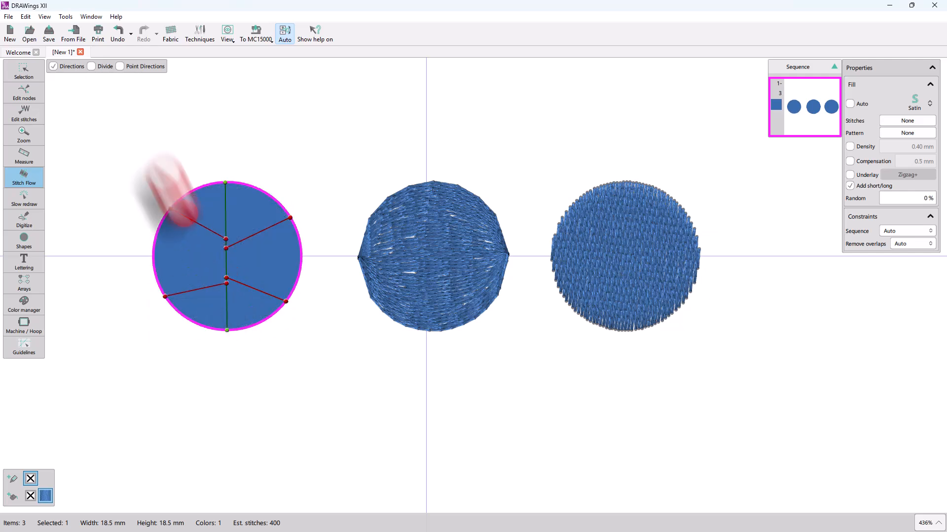
pyautogui.click(121, 67)
pyautogui.click(123, 68)
# Give the middle circle point directions, then draw and bend a diagonal direction line on the right circle.
pyautogui.click(441, 269)
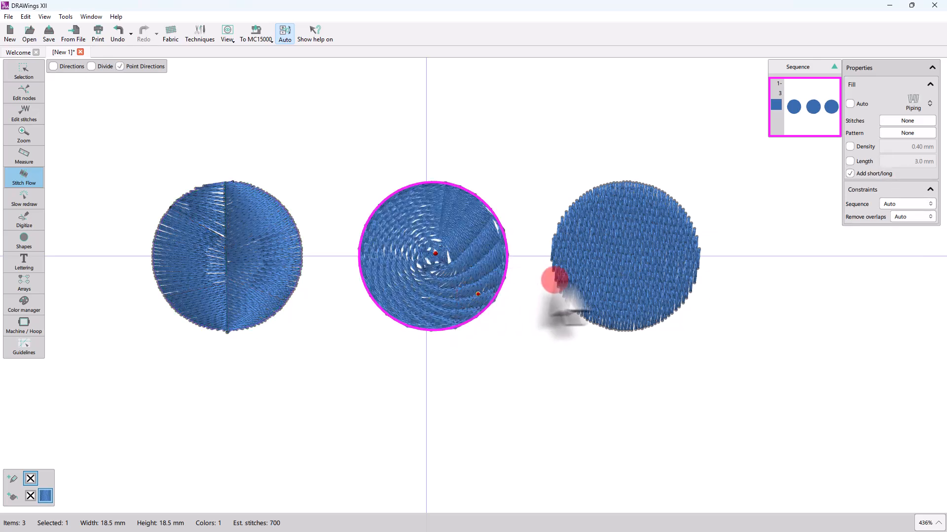
pyautogui.click(612, 268)
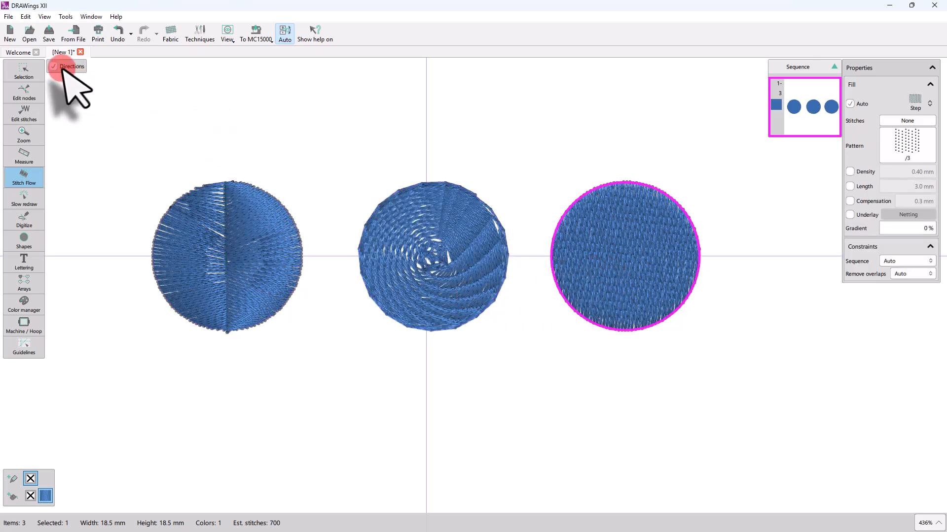
pyautogui.moveTo(617, 218); pyautogui.dragTo(639, 286)
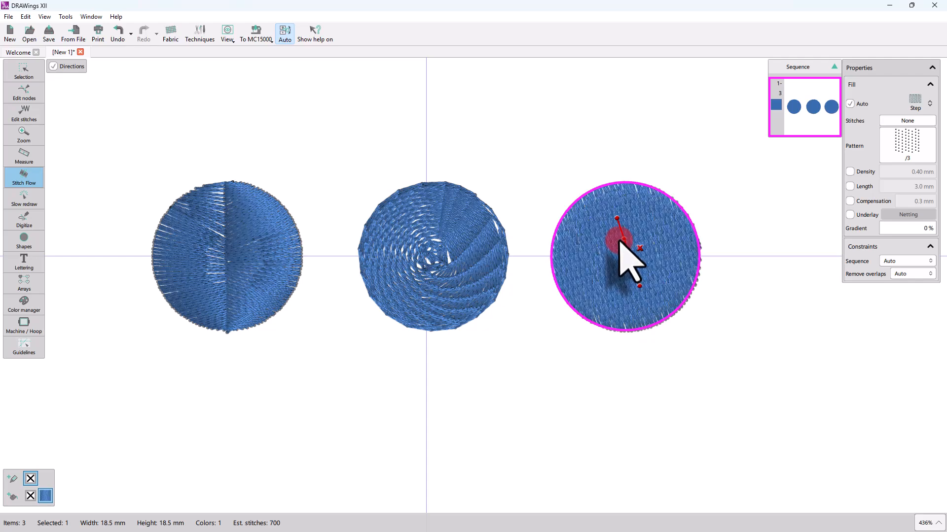
pyautogui.moveTo(625, 239); pyautogui.dragTo(631, 244)
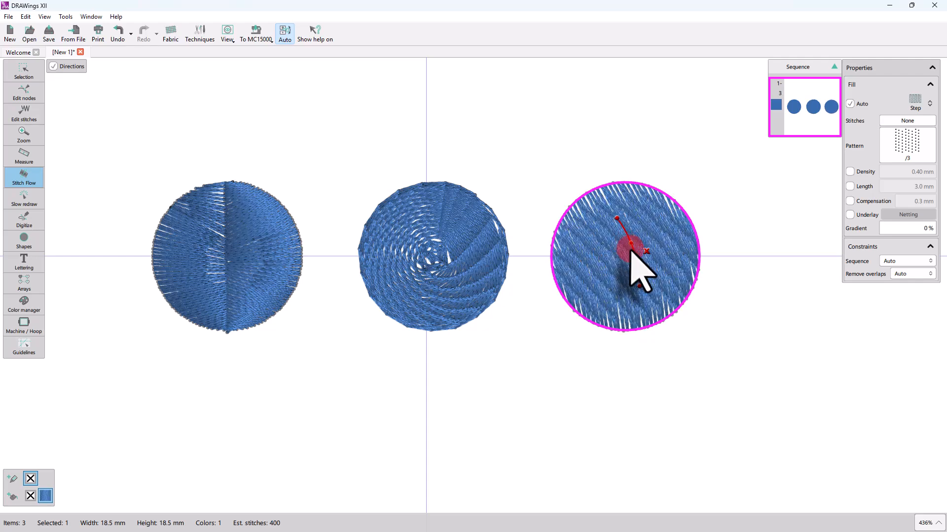